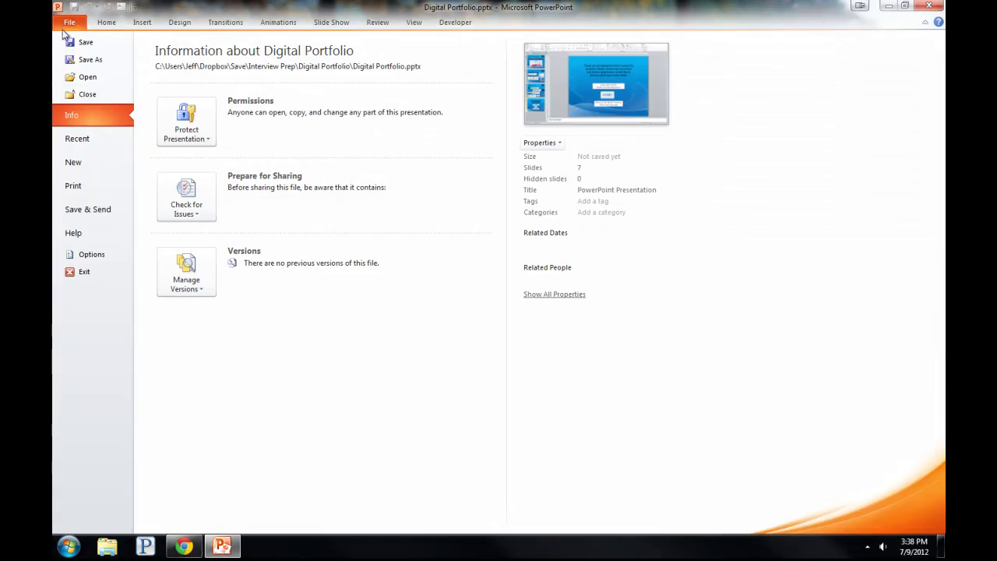
Create a new blank presentation, Presentation1, from Backstage's New page
{"action": "left_click", "coordinate": [70, 22]}
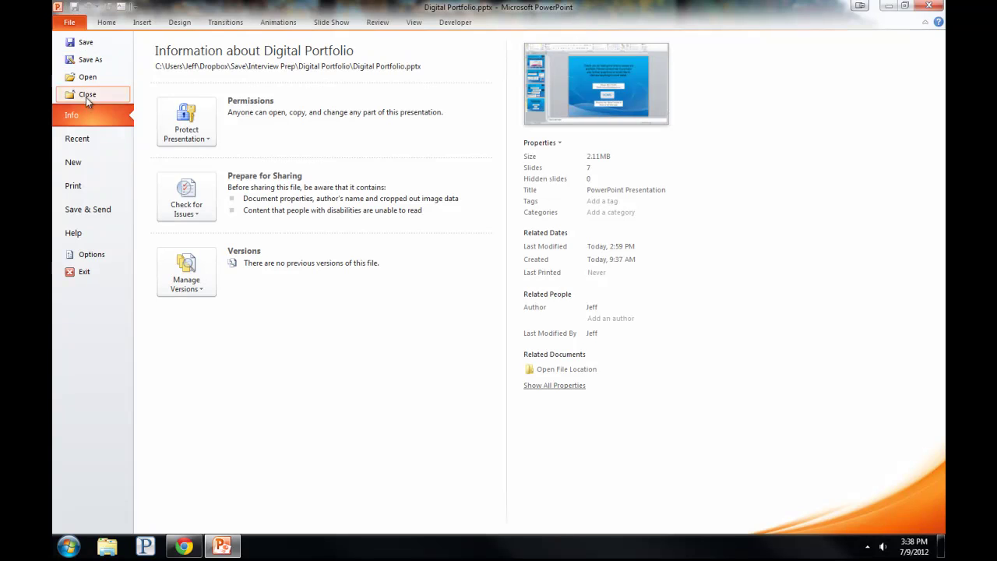
{"action": "left_click", "coordinate": [77, 168]}
{"action": "double_click", "coordinate": [199, 139]}
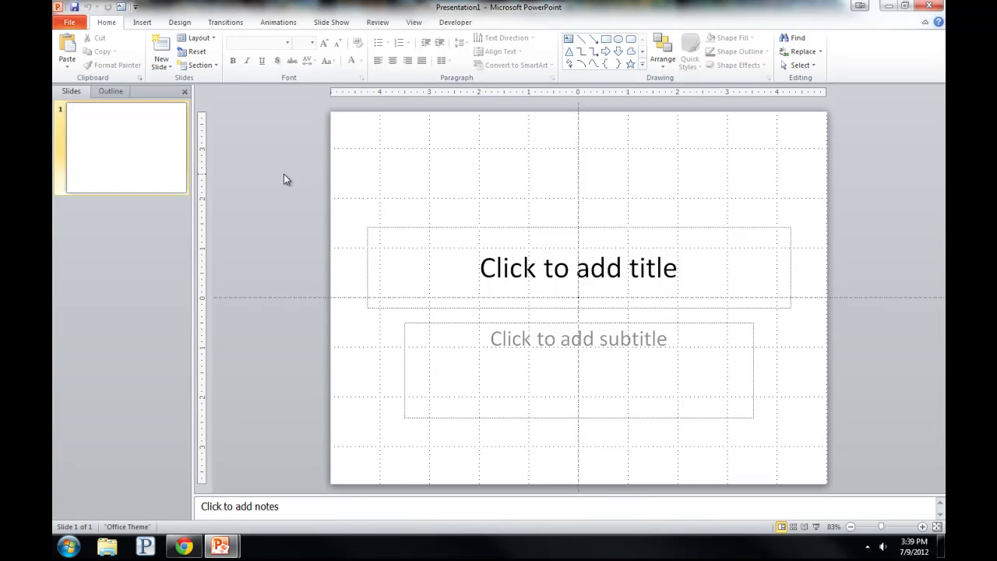
Fill the slide background with the green wave image from Digital Portfolio's Backgrounds folder, applied to all slides
{"action": "right_click", "coordinate": [162, 157]}
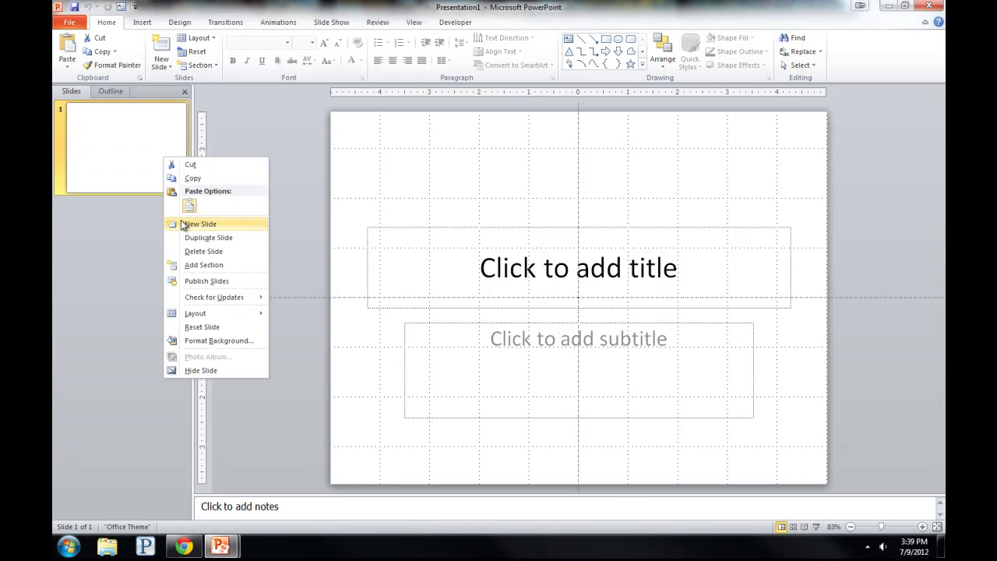
{"action": "left_click", "coordinate": [204, 340]}
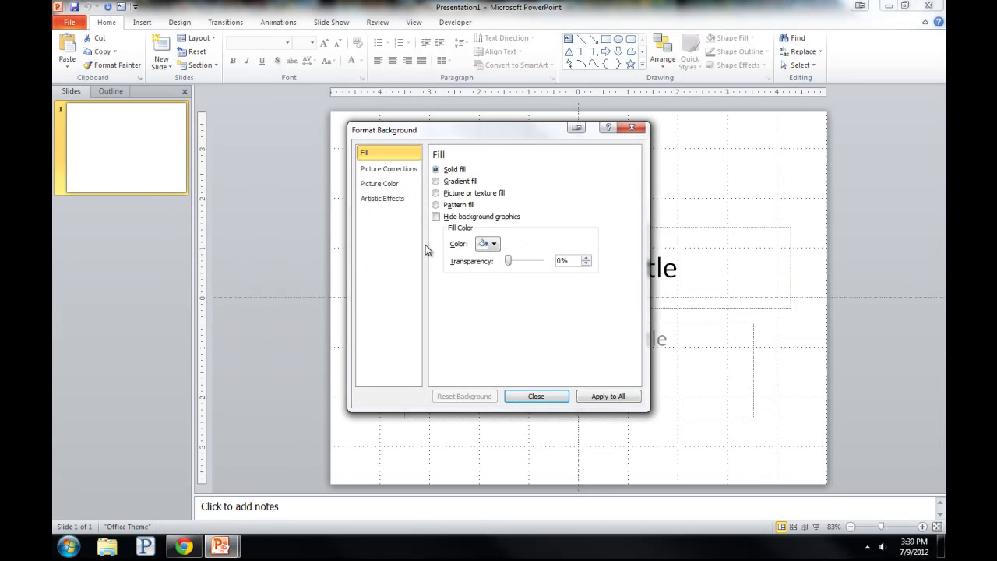
{"action": "left_click", "coordinate": [443, 194]}
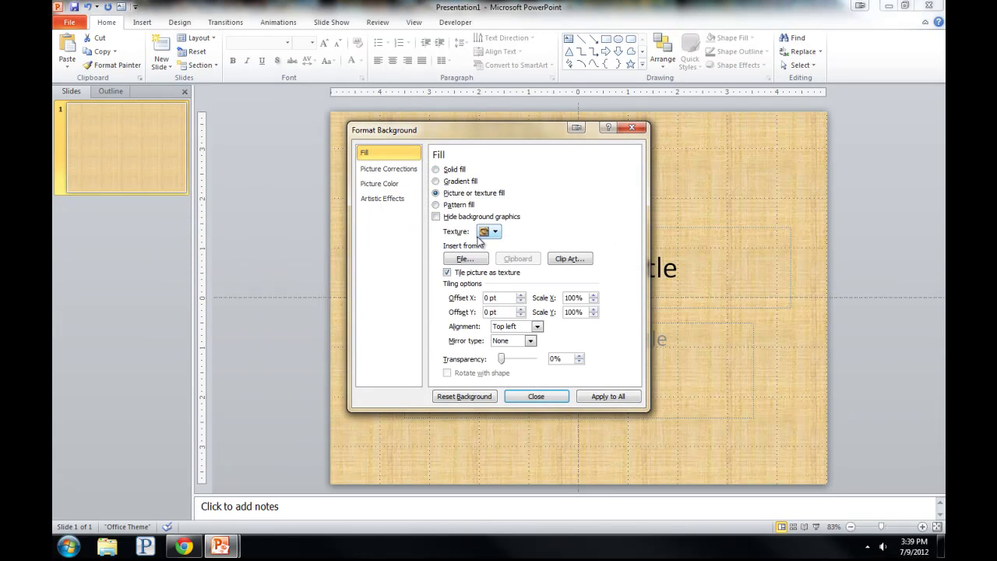
{"action": "left_click", "coordinate": [465, 259]}
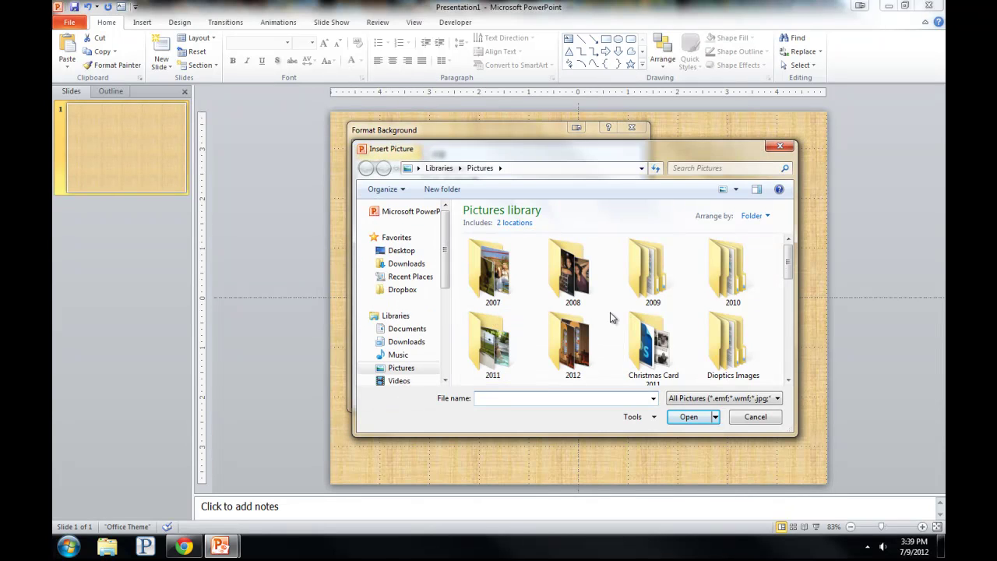
{"action": "left_click", "coordinate": [413, 289]}
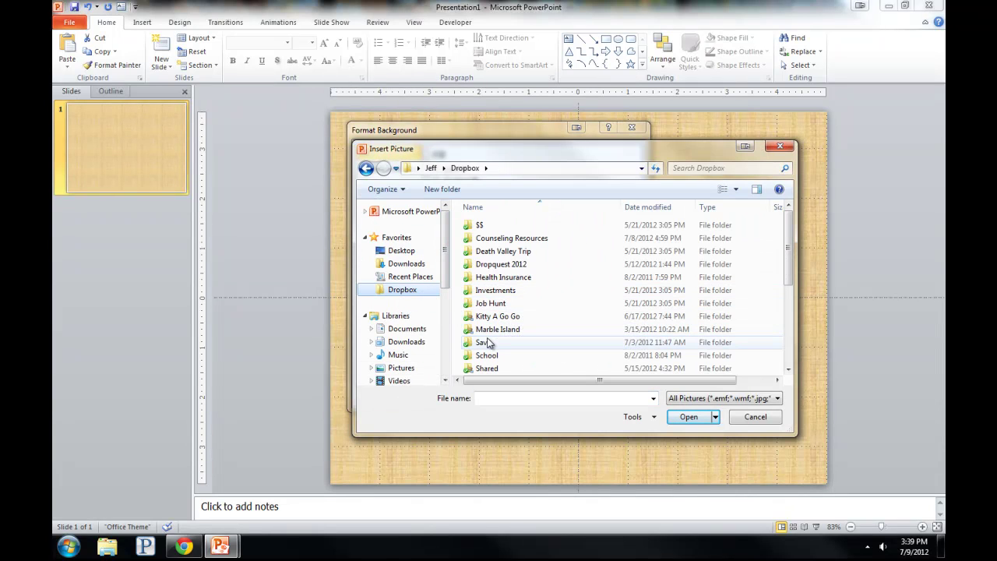
{"action": "double_click", "coordinate": [488, 344]}
{"action": "double_click", "coordinate": [508, 251]}
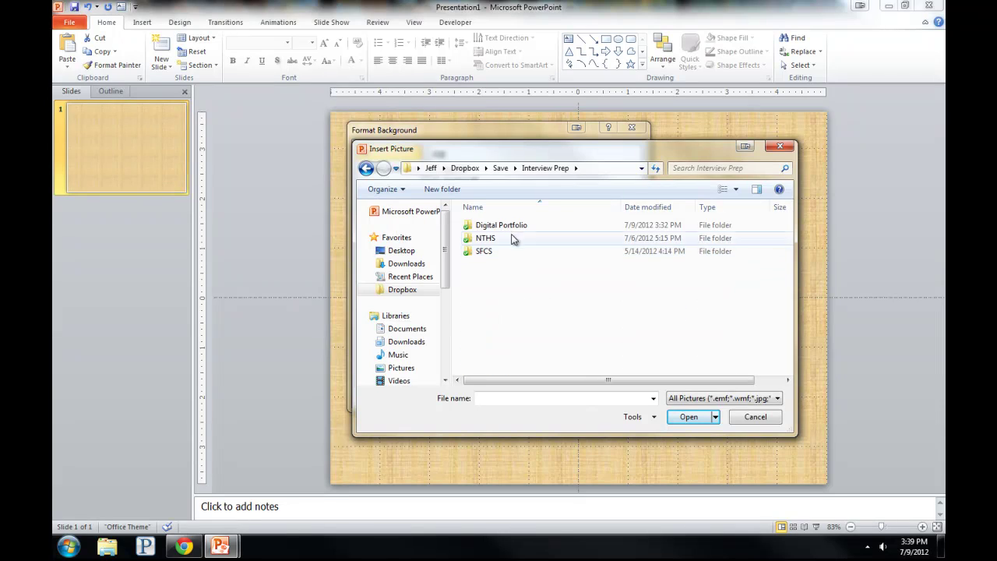
{"action": "double_click", "coordinate": [515, 224]}
{"action": "double_click", "coordinate": [498, 268]}
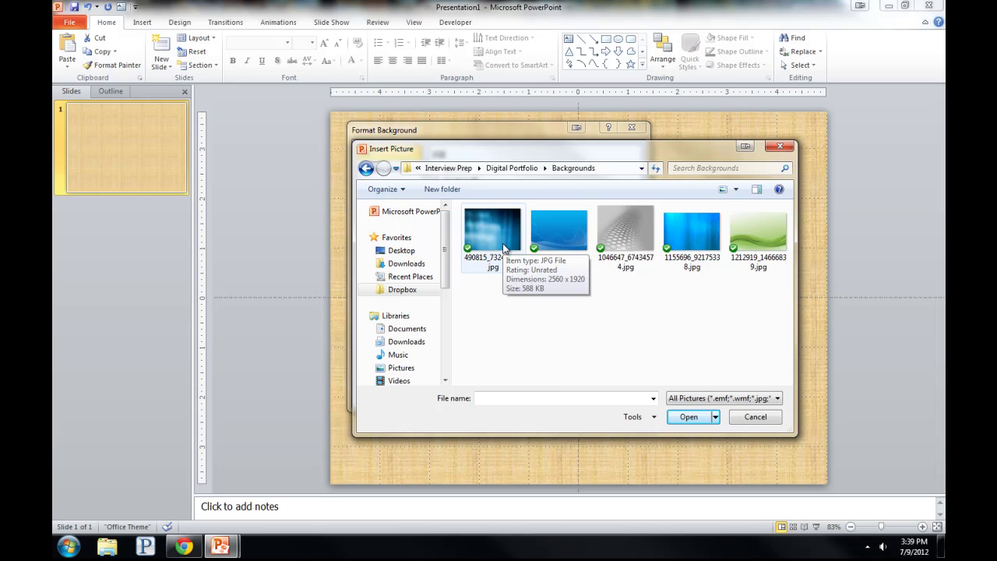
{"action": "double_click", "coordinate": [761, 238]}
{"action": "left_click", "coordinate": [607, 398]}
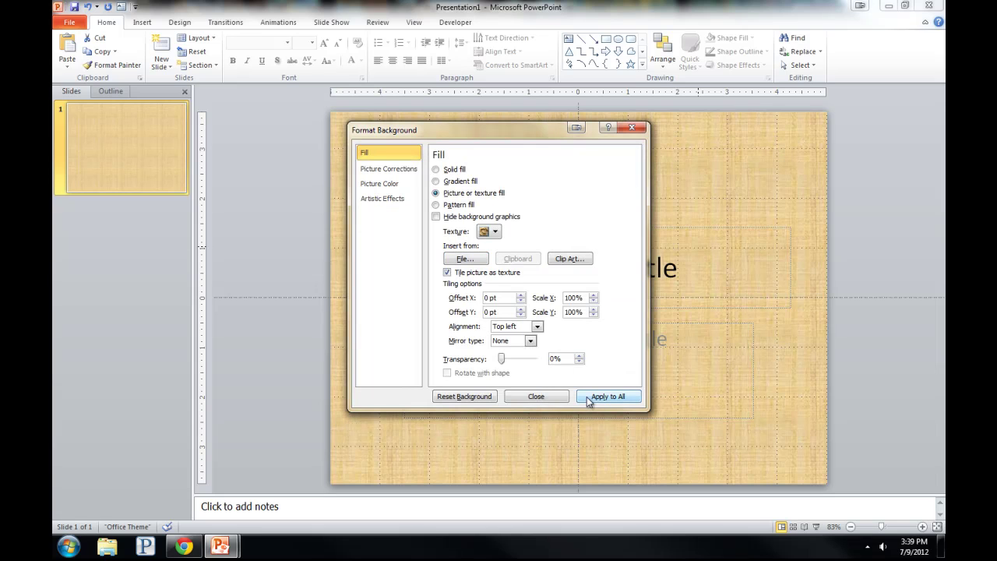
{"action": "left_click", "coordinate": [550, 398]}
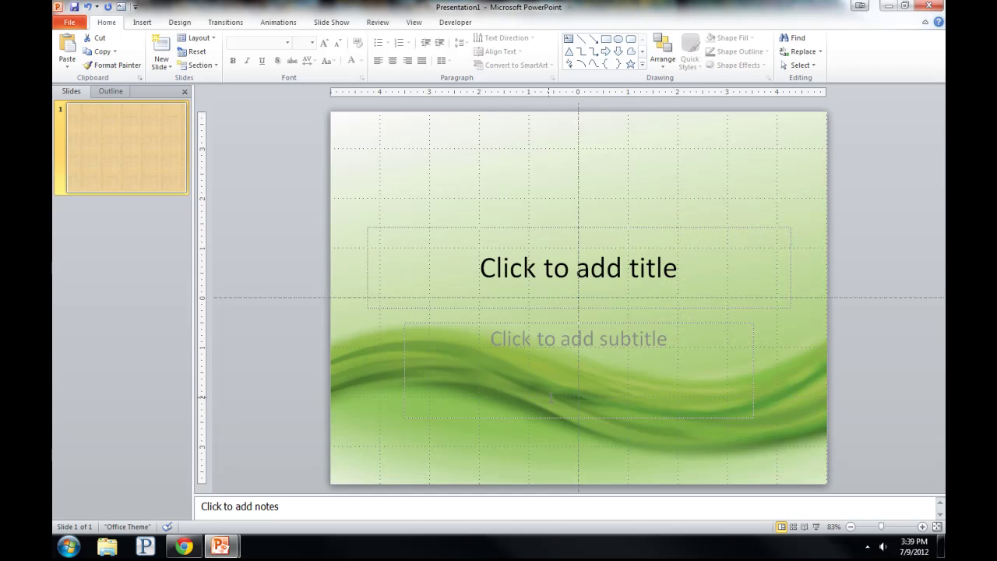
Title the slide 'Title Page'
{"action": "left_click", "coordinate": [543, 276]}
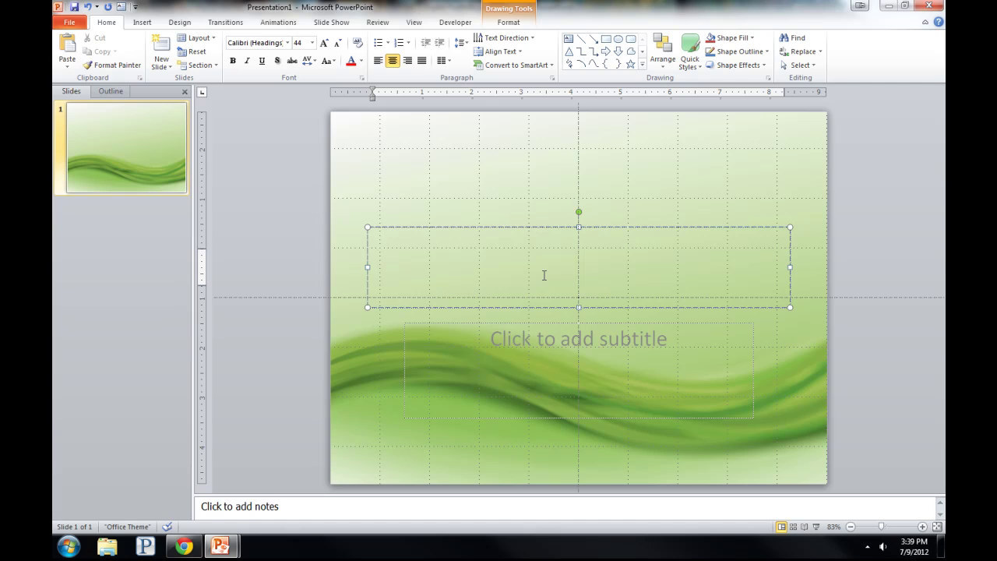
{"action": "type", "text": "Title Page"}
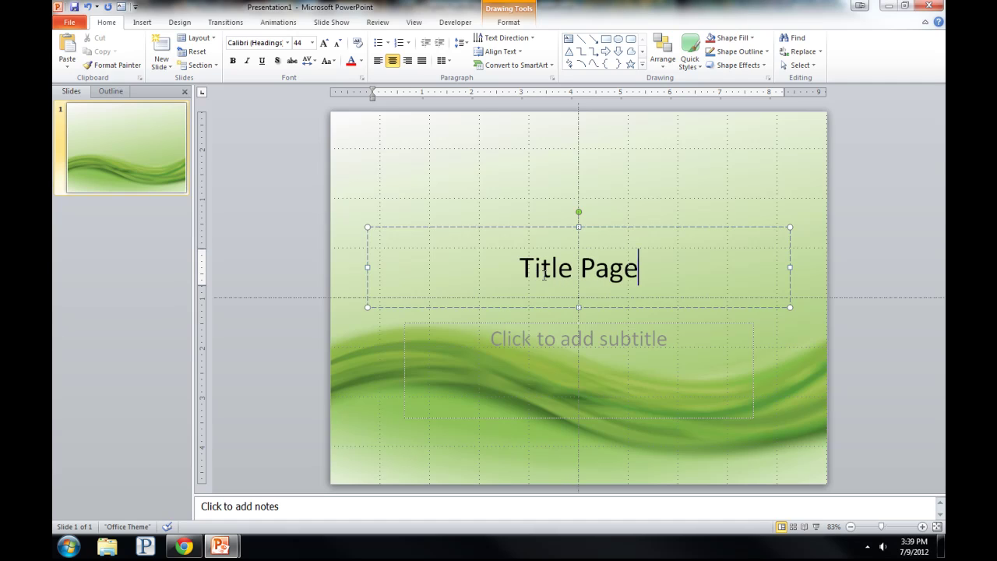
{"action": "left_click", "coordinate": [456, 198]}
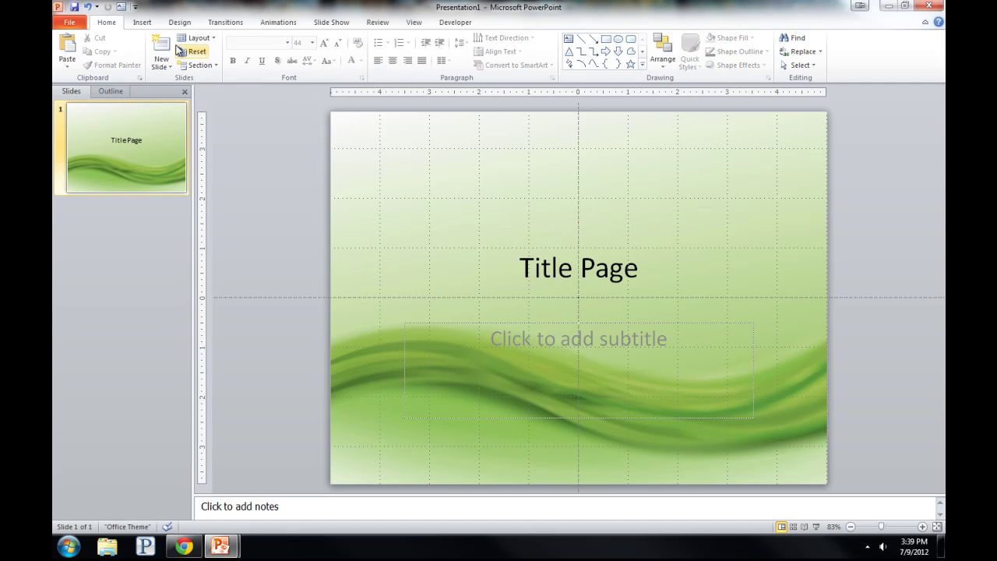
Add a Colored Outline - Red text box reading 'About Me.' near the top-left
{"action": "left_click", "coordinate": [142, 22]}
{"action": "left_click", "coordinate": [376, 55]}
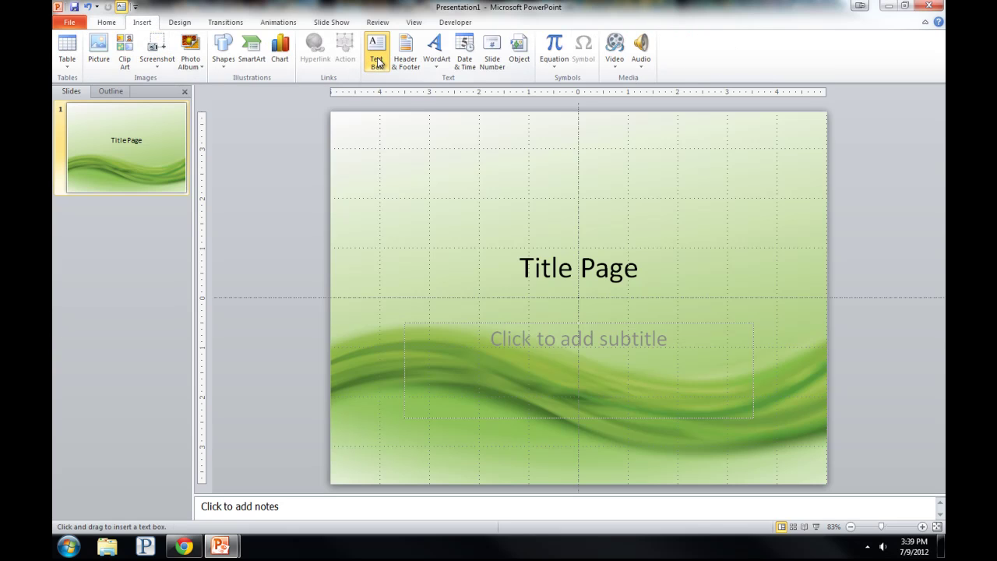
{"action": "left_click_drag", "start_coordinate": [360, 153], "coordinate": [480, 203]}
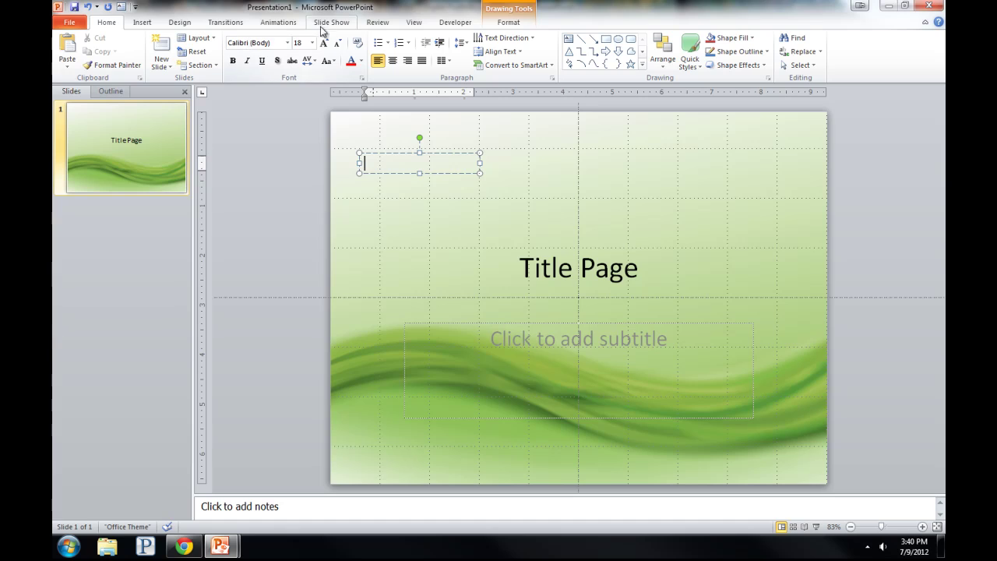
{"action": "left_click", "coordinate": [507, 22]}
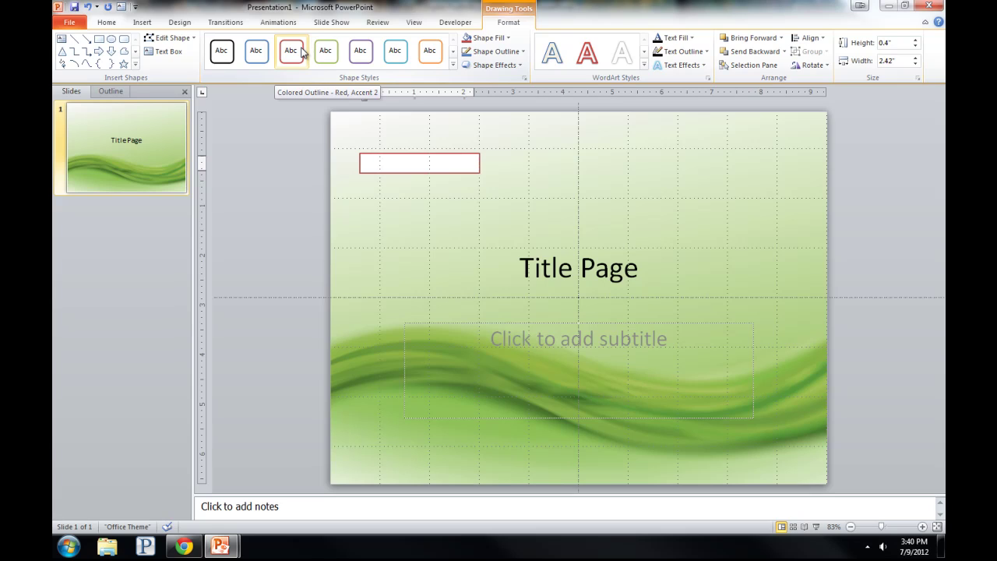
{"action": "left_click", "coordinate": [303, 52]}
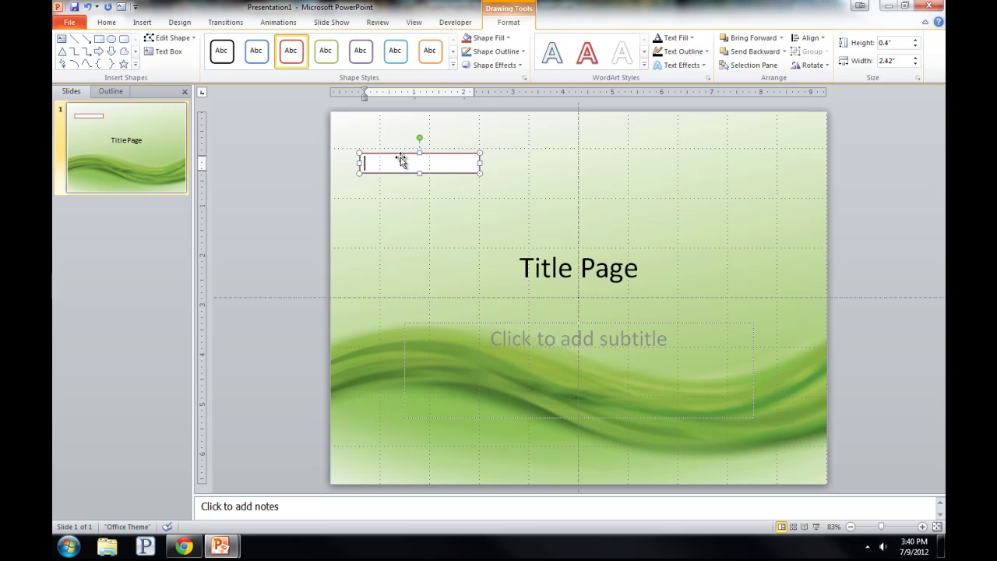
{"action": "type", "text": "About Me."}
{"action": "key", "text": "Escape"}
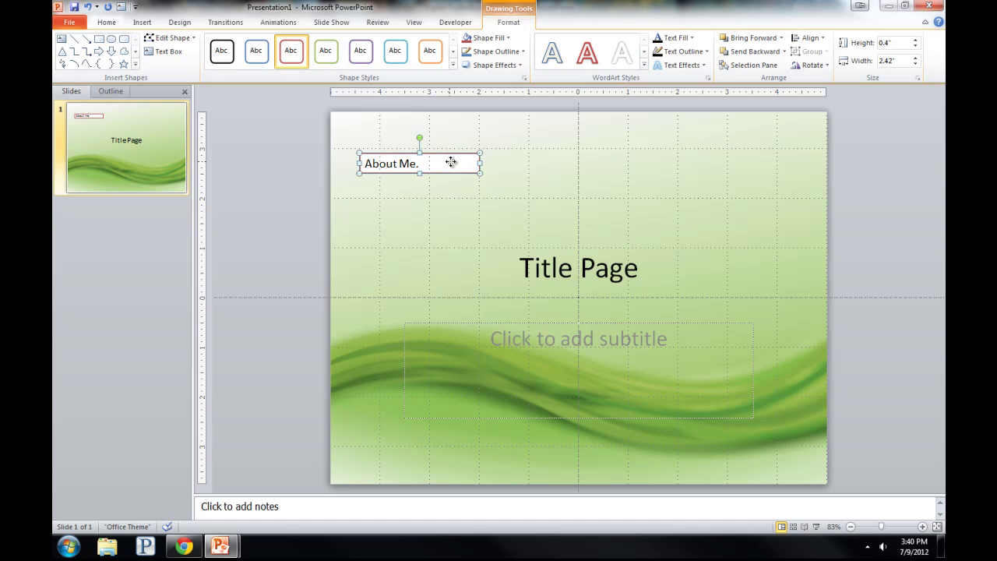
{"action": "right_click", "coordinate": [451, 163]}
{"action": "mouse_move", "coordinate": [481, 291]}
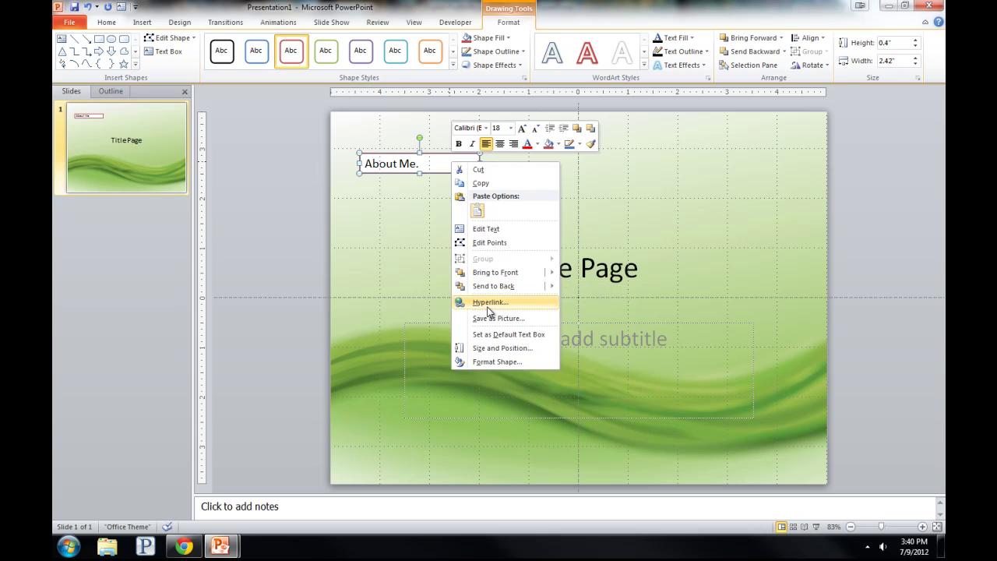
{"action": "left_click", "coordinate": [490, 302]}
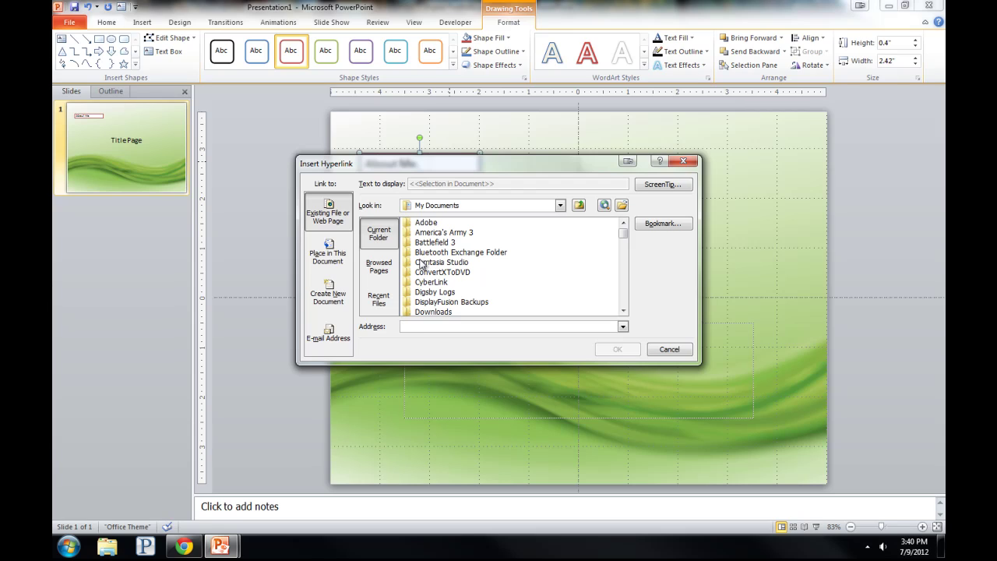
{"action": "left_click", "coordinate": [326, 257]}
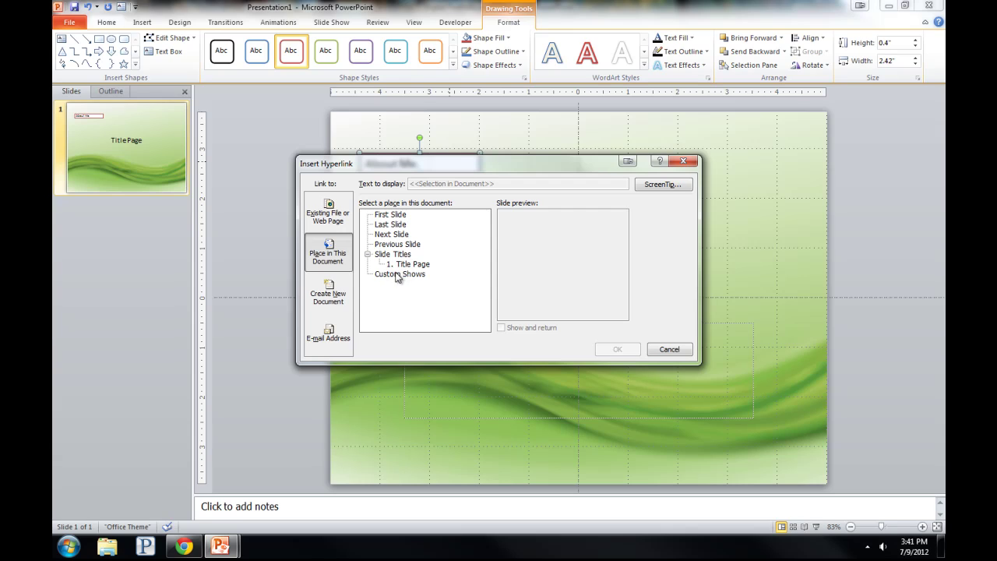
{"action": "left_click", "coordinate": [396, 275]}
{"action": "left_click", "coordinate": [668, 349]}
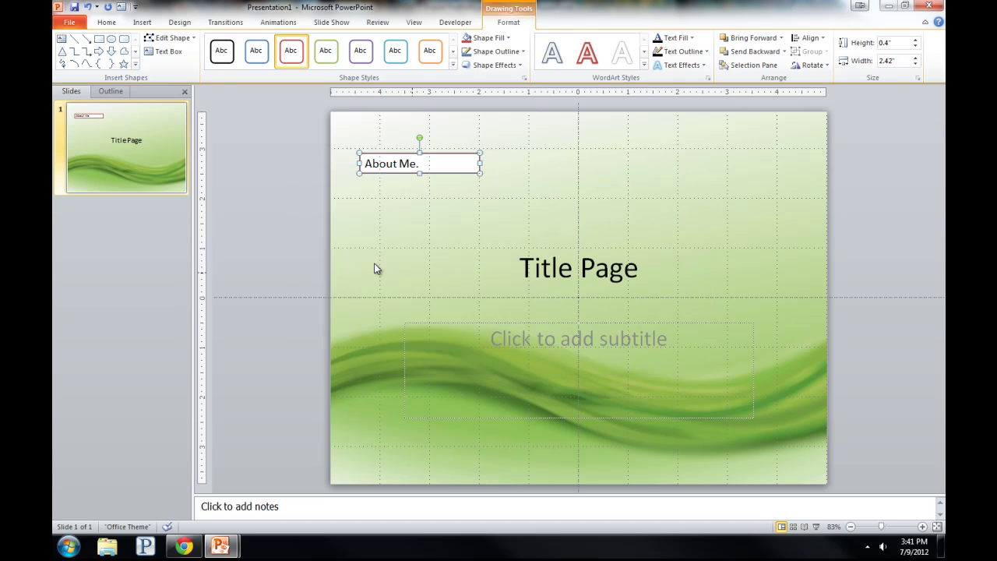
Add a second slide and title it 'About Me.'
{"action": "right_click", "coordinate": [115, 231]}
{"action": "left_click", "coordinate": [152, 295]}
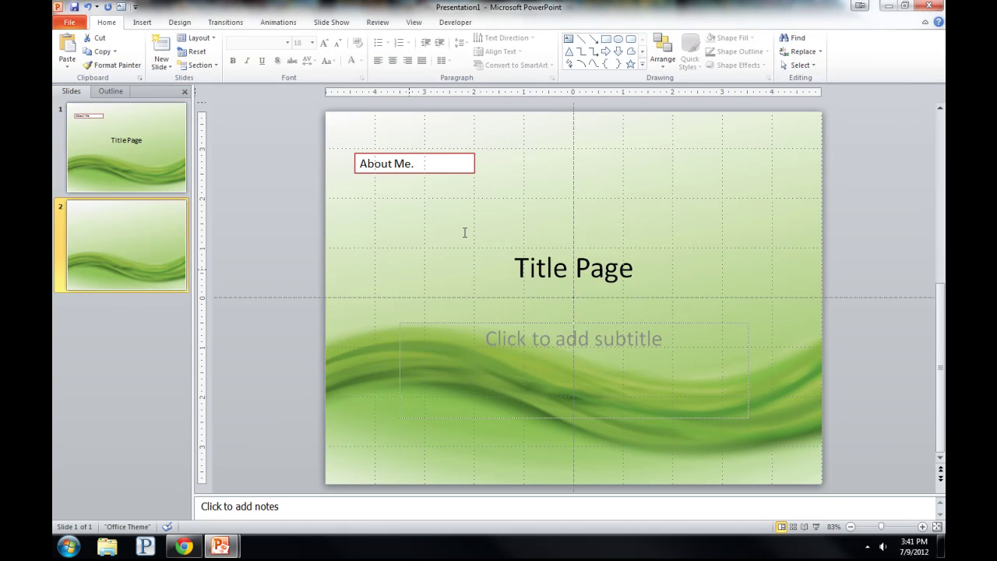
{"action": "left_click", "coordinate": [507, 185]}
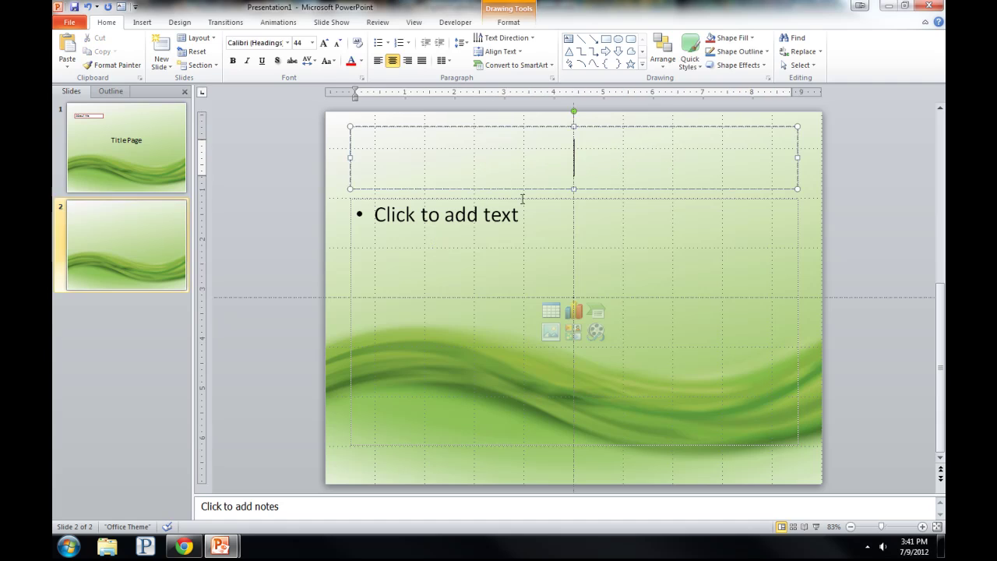
{"action": "type", "text": "Aboput"}
{"action": "key", "text": "BackSpace"}
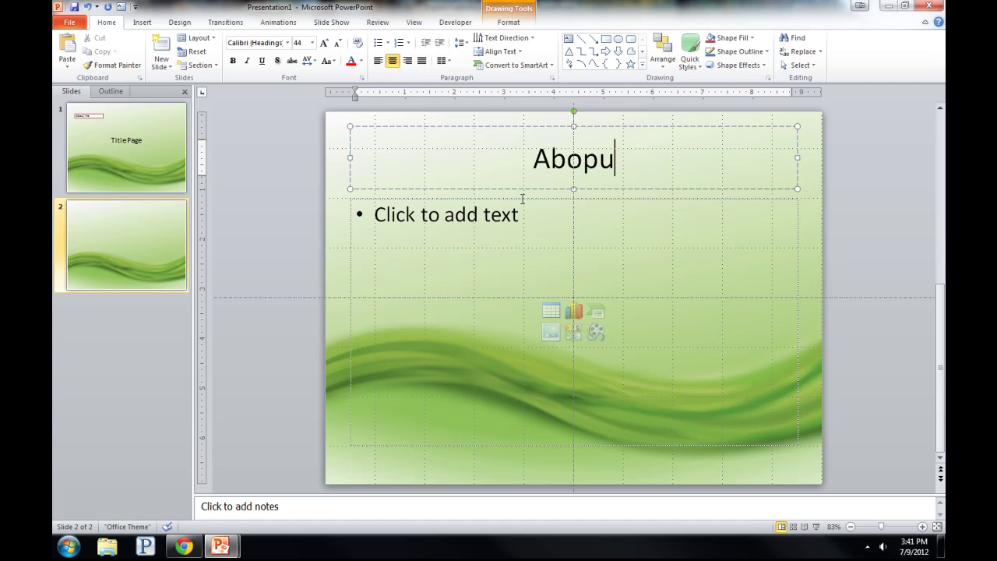
{"action": "key", "text": "BackSpace"}
{"action": "key", "text": "BackSpace"}
{"action": "type", "text": "ut Me"}
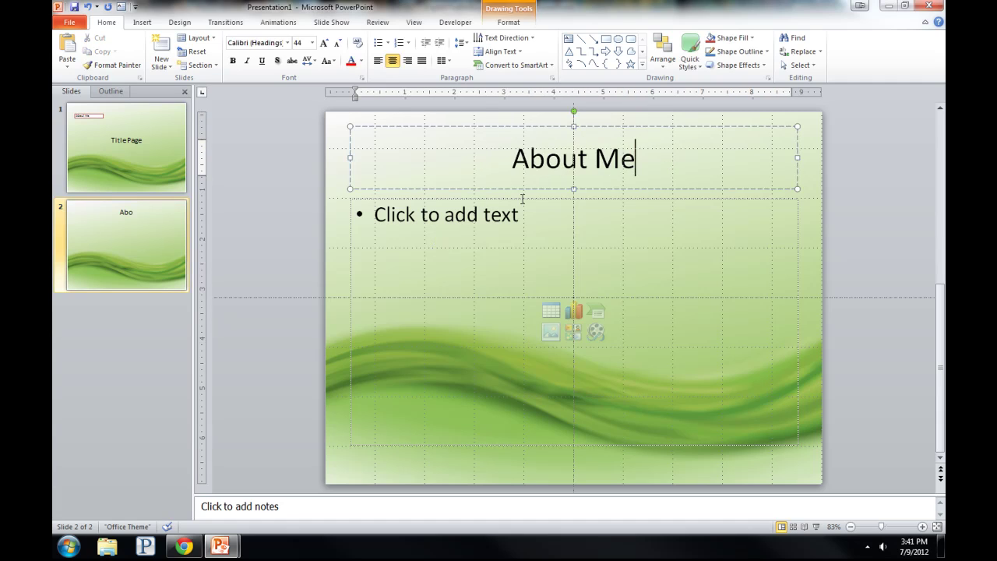
{"action": "type", "text": "."}
Return to slide 1 and select its 'About Me.' text box
{"action": "left_click", "coordinate": [146, 310]}
{"action": "left_click", "coordinate": [122, 172]}
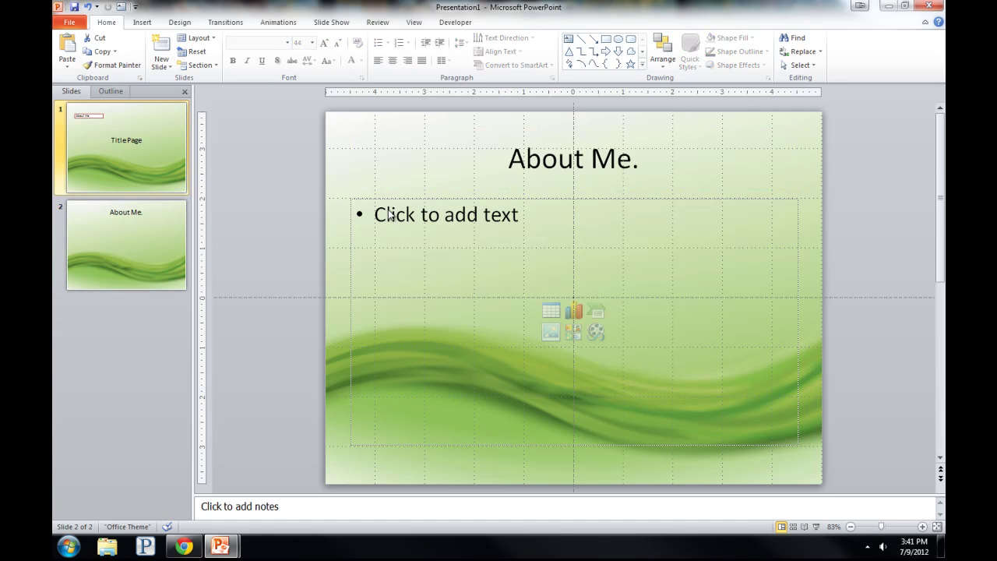
{"action": "left_click", "coordinate": [387, 164]}
Hyperlink the 'About Me.' box to slide 2, About Me., within this document
{"action": "right_click", "coordinate": [389, 161]}
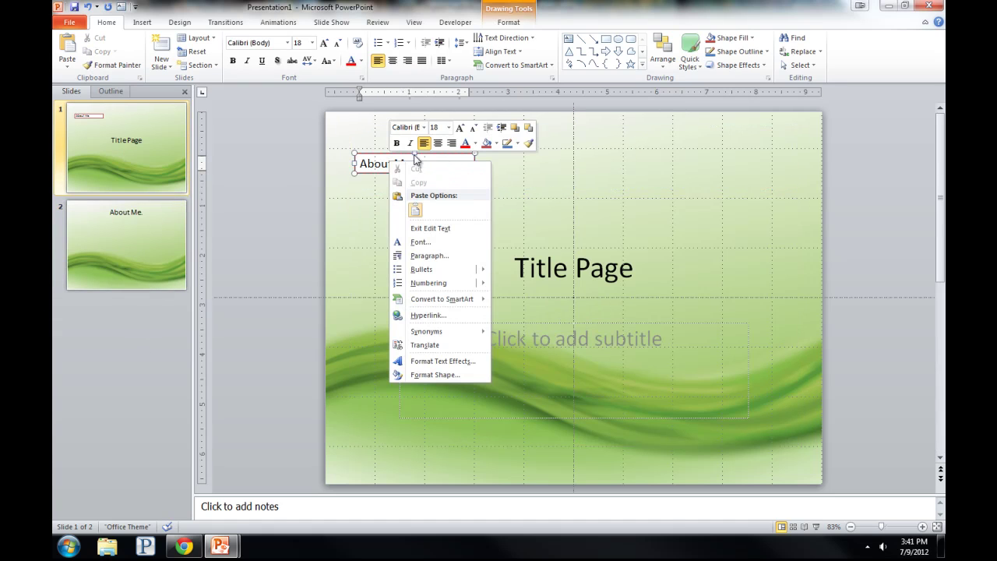
{"action": "right_click", "coordinate": [383, 154]}
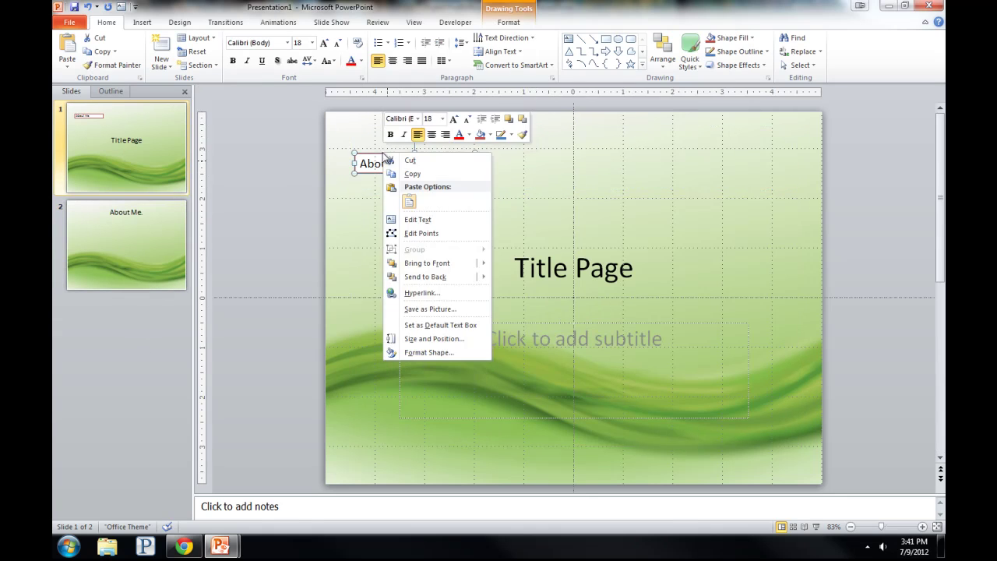
{"action": "left_click", "coordinate": [421, 293]}
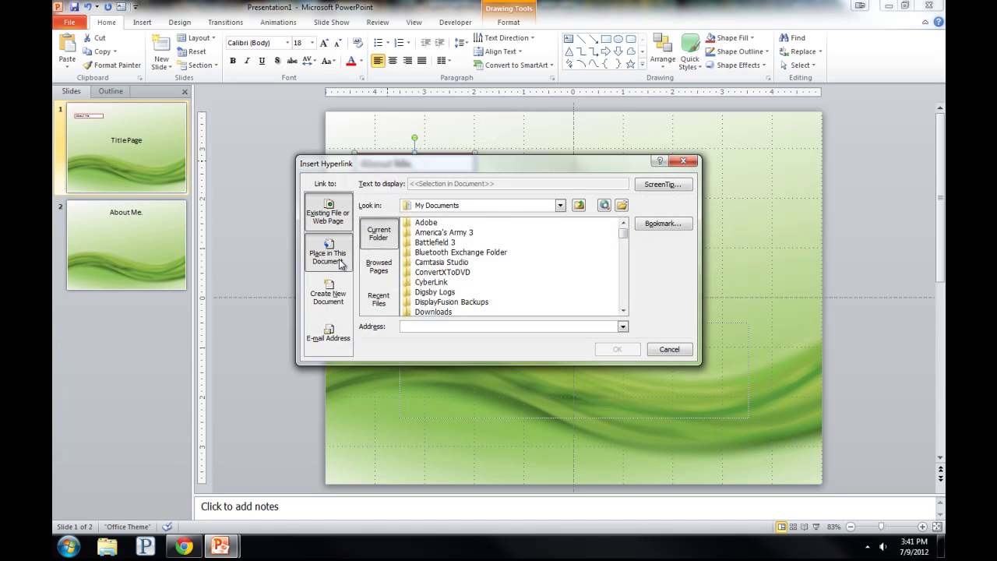
{"action": "left_click", "coordinate": [339, 261]}
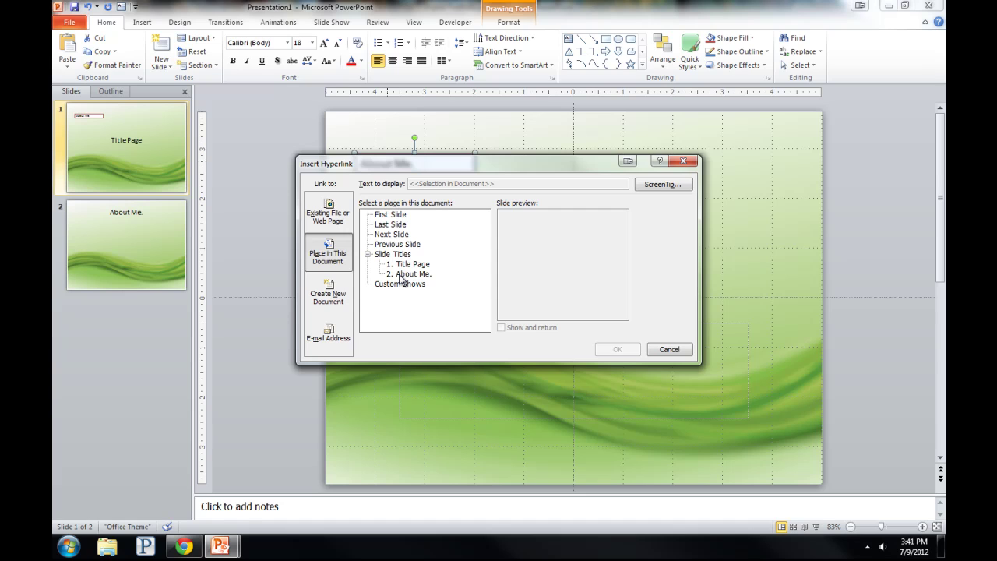
{"action": "left_click", "coordinate": [401, 274]}
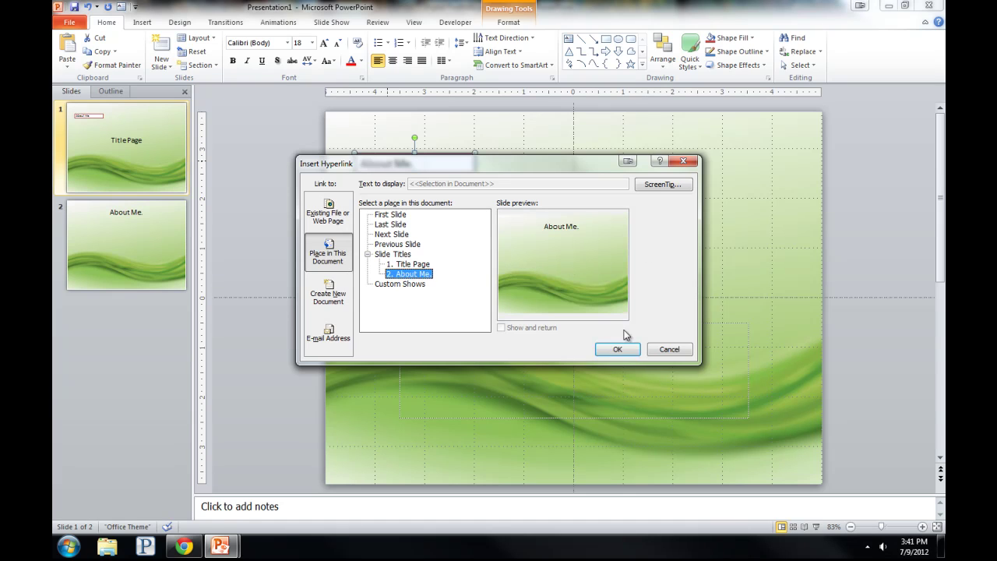
{"action": "left_click", "coordinate": [616, 349]}
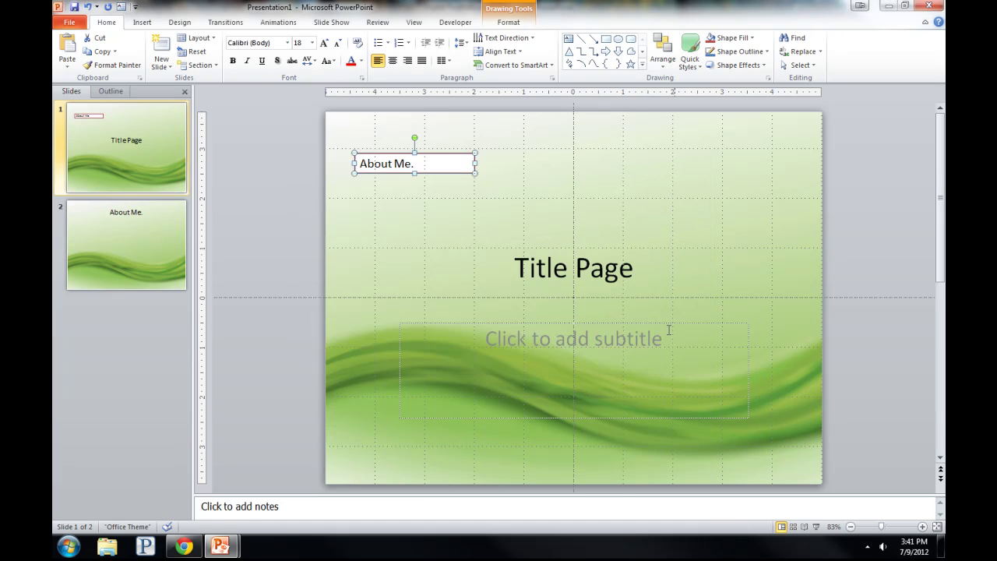
{"action": "left_click", "coordinate": [640, 246]}
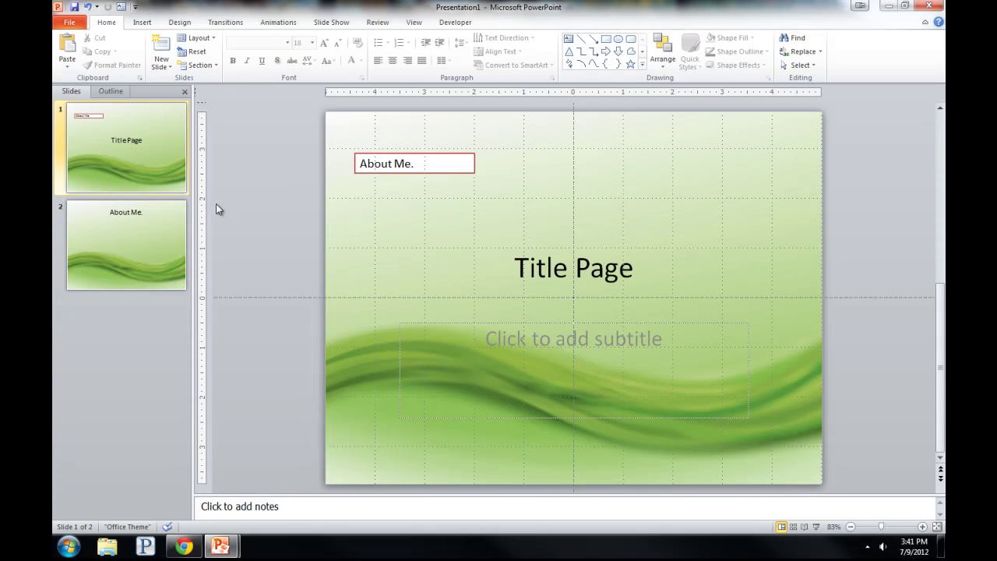
Draw a blue rectangle in slide 2's lower-right corner
{"action": "left_click", "coordinate": [127, 295]}
{"action": "left_click", "coordinate": [350, 168]}
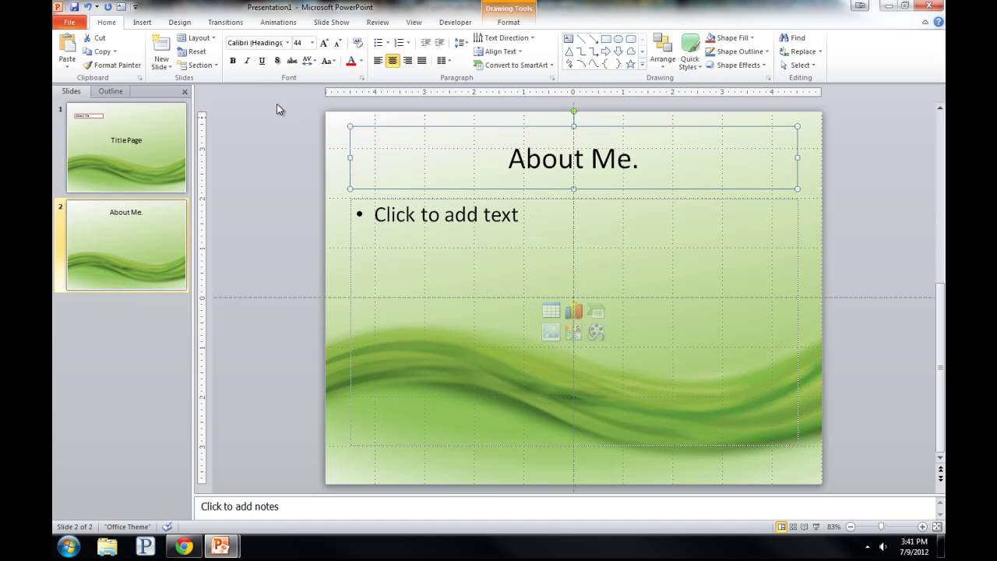
{"action": "left_click", "coordinate": [142, 25]}
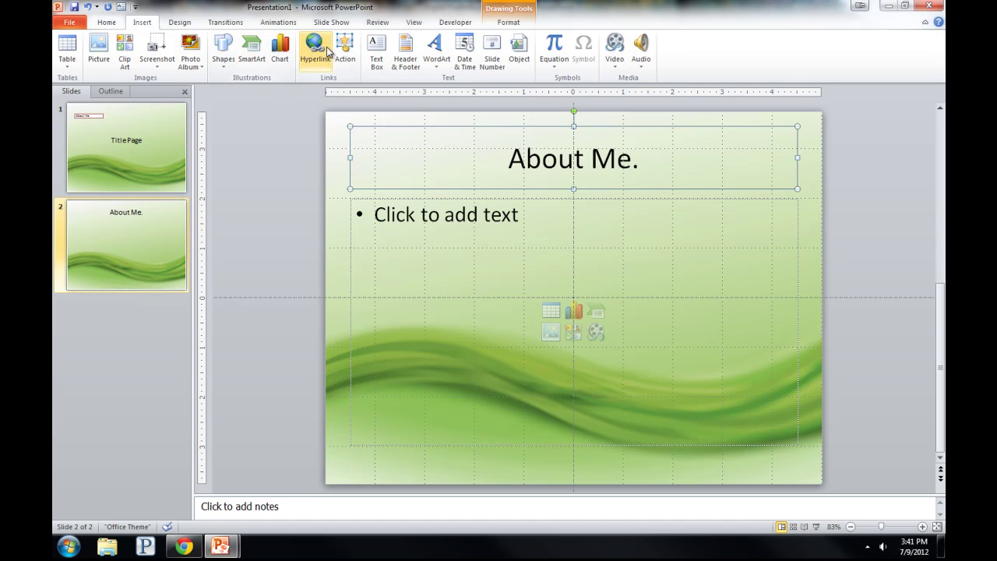
{"action": "left_click", "coordinate": [224, 49]}
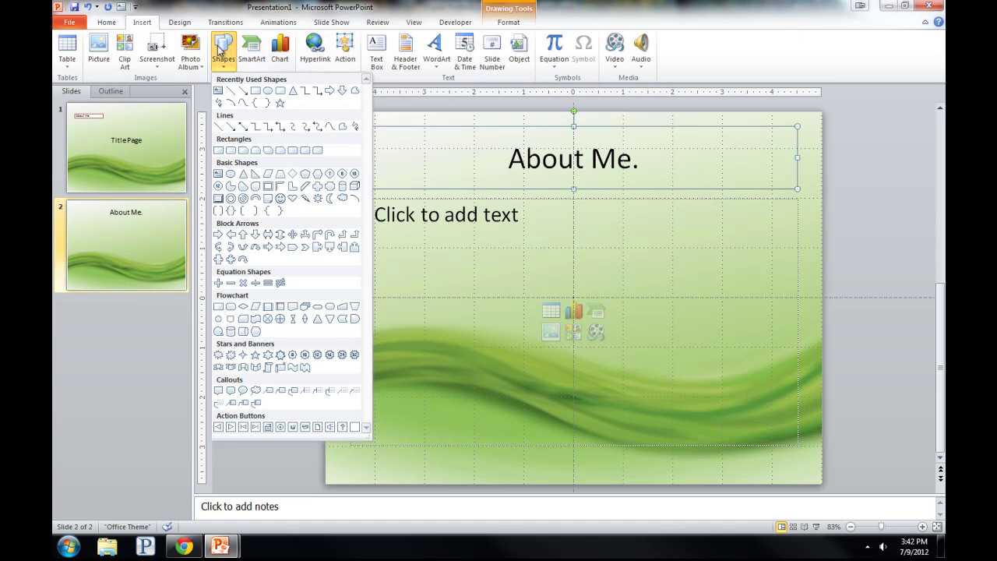
{"action": "left_click", "coordinate": [255, 95]}
{"action": "left_click_drag", "start_coordinate": [714, 417], "coordinate": [810, 480]}
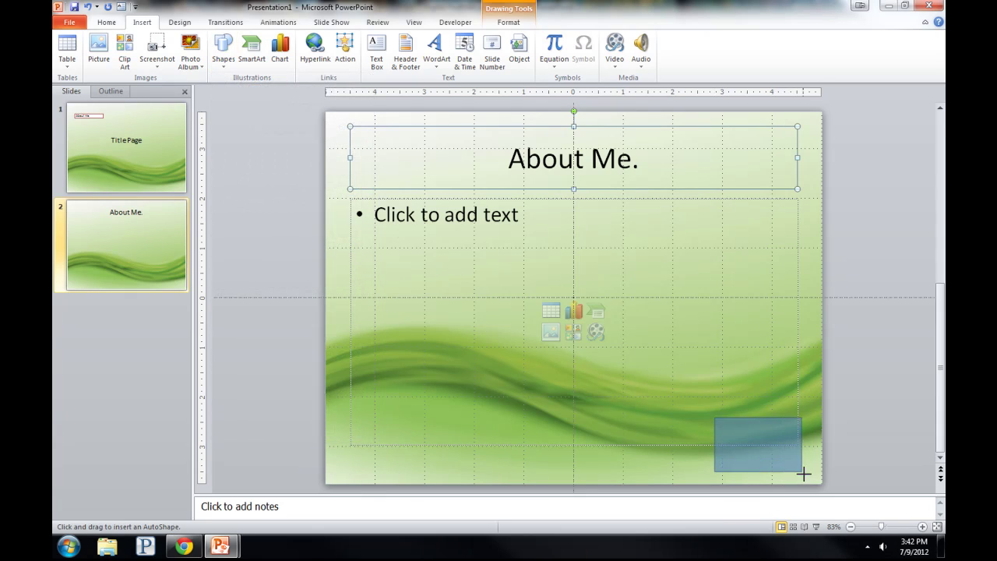
{"action": "key", "text": "Escape"}
{"action": "key", "text": "ctrl+y"}
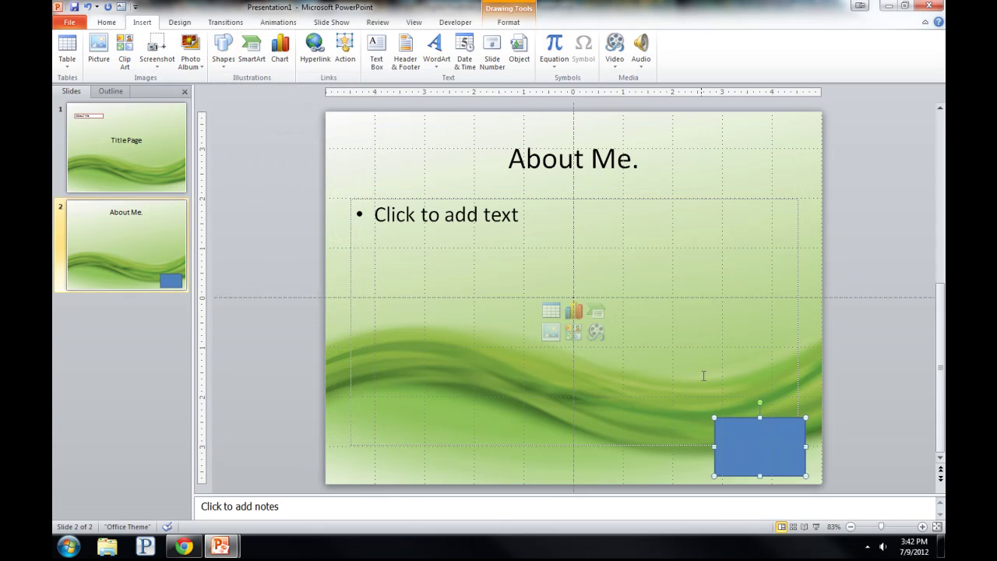
{"action": "left_click", "coordinate": [703, 374]}
Hyperlink the blue rectangle to slide 1, Title Page
{"action": "left_click", "coordinate": [760, 432]}
{"action": "right_click", "coordinate": [761, 429]}
{"action": "left_click", "coordinate": [802, 364]}
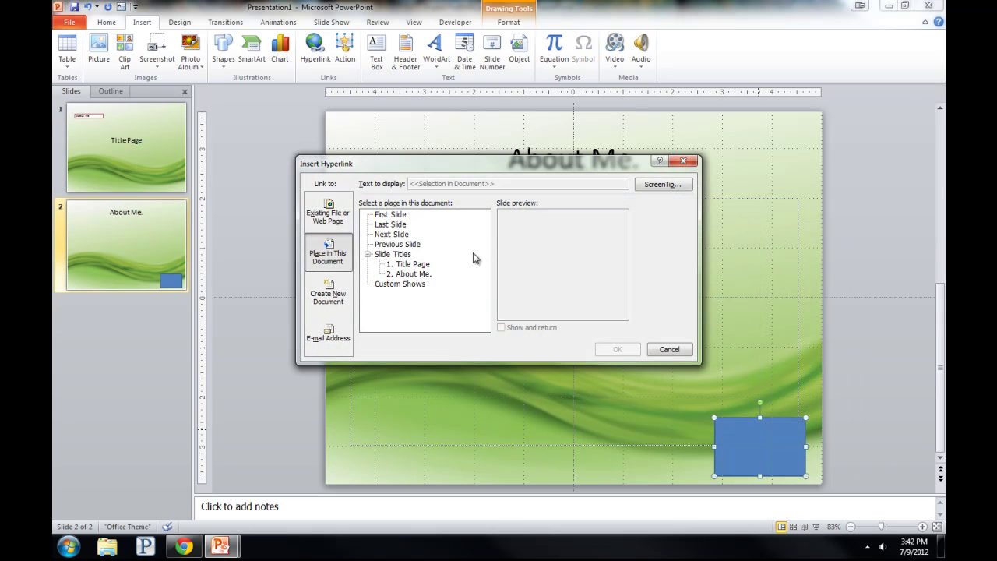
{"action": "left_click", "coordinate": [409, 264]}
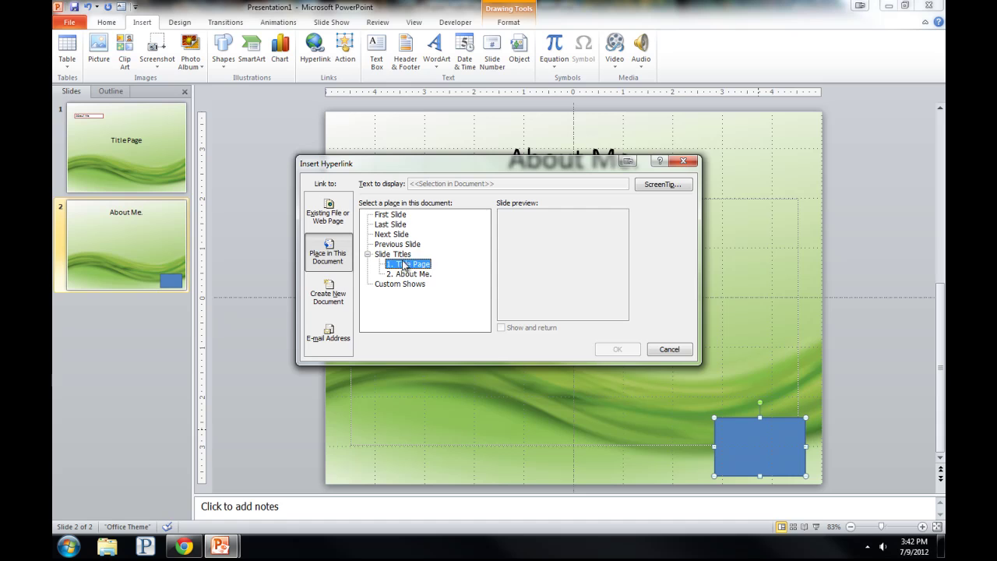
{"action": "left_click", "coordinate": [615, 349]}
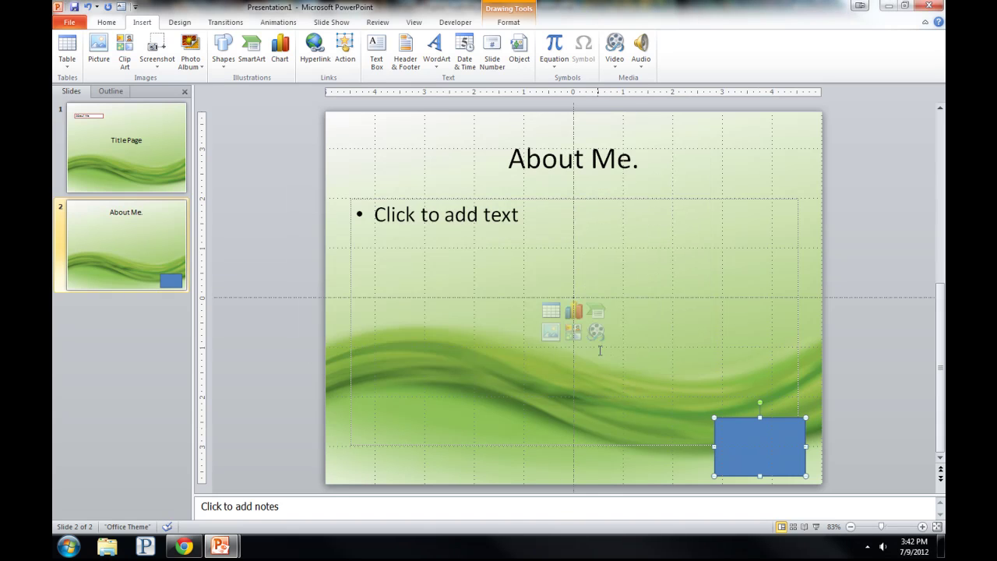
{"action": "left_click", "coordinate": [156, 230]}
Move back to slide 1 with its 'About Me.' link box
{"action": "key", "text": "Up"}
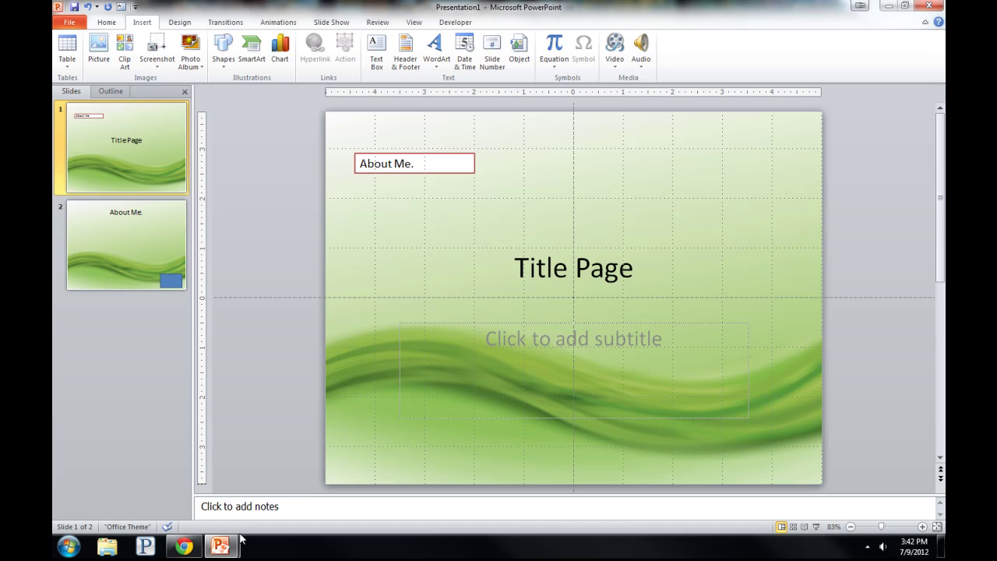
Switch to Digital Portfolio.pptx and select slide 1's title, logo and HOME pictures
{"action": "mouse_move", "coordinate": [222, 542]}
{"action": "left_click", "coordinate": [210, 499]}
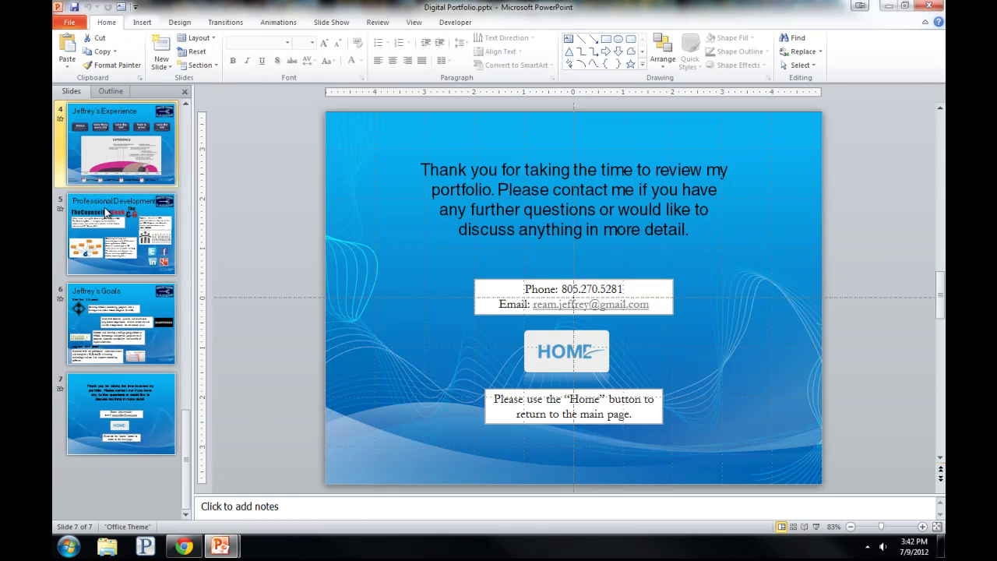
{"action": "left_click", "coordinate": [111, 132]}
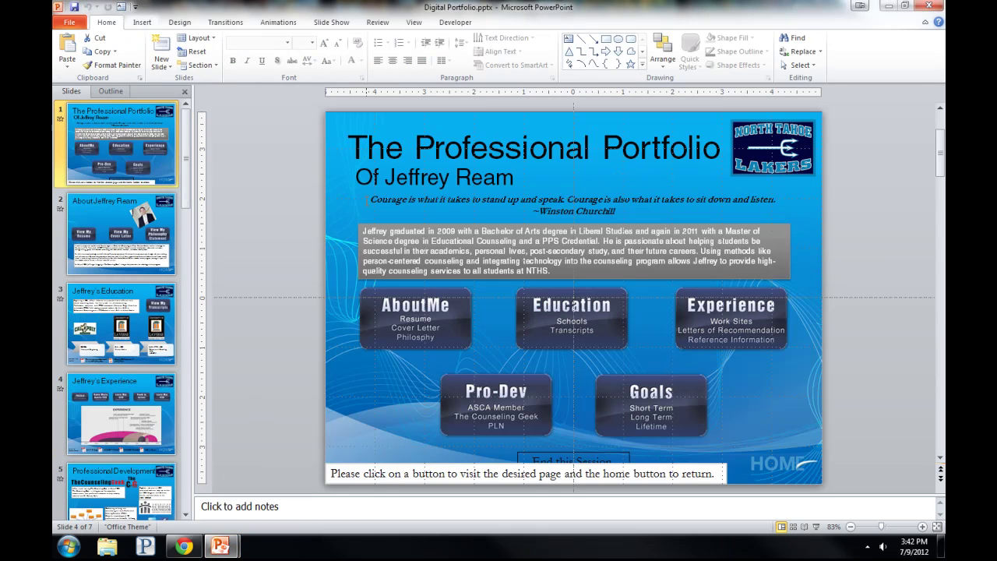
{"action": "left_click", "coordinate": [705, 148]}
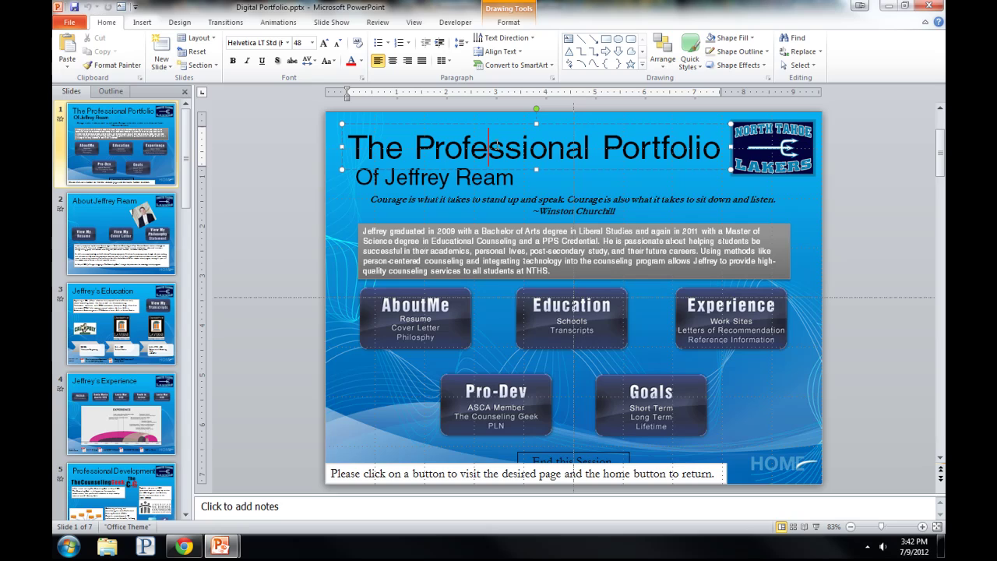
{"action": "left_click", "coordinate": [775, 148], "text": "shift"}
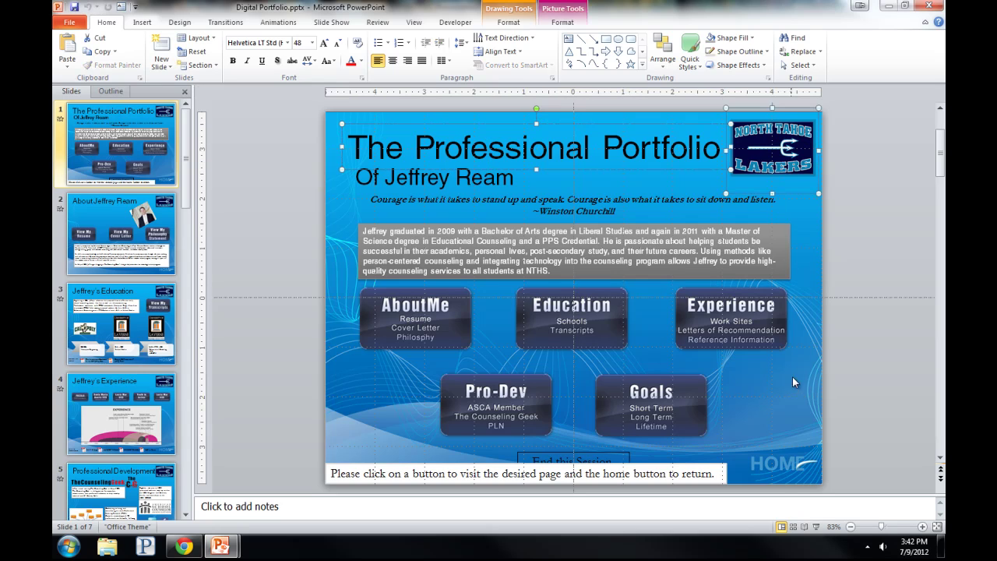
{"action": "left_click", "coordinate": [798, 466], "text": "shift"}
Show the Save & Send page with its Package Presentation for CD option
{"action": "left_click", "coordinate": [80, 28]}
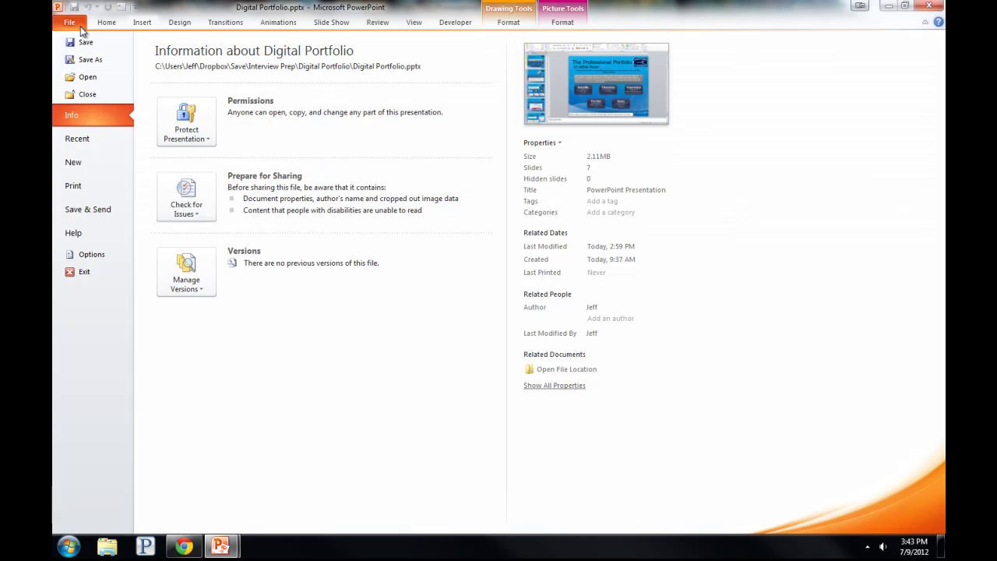
{"action": "left_click", "coordinate": [98, 215]}
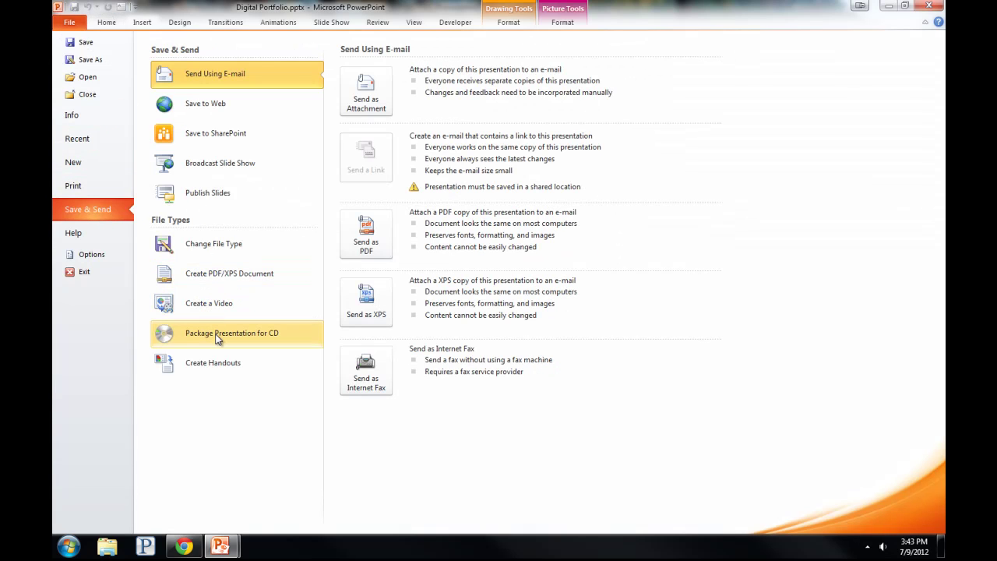